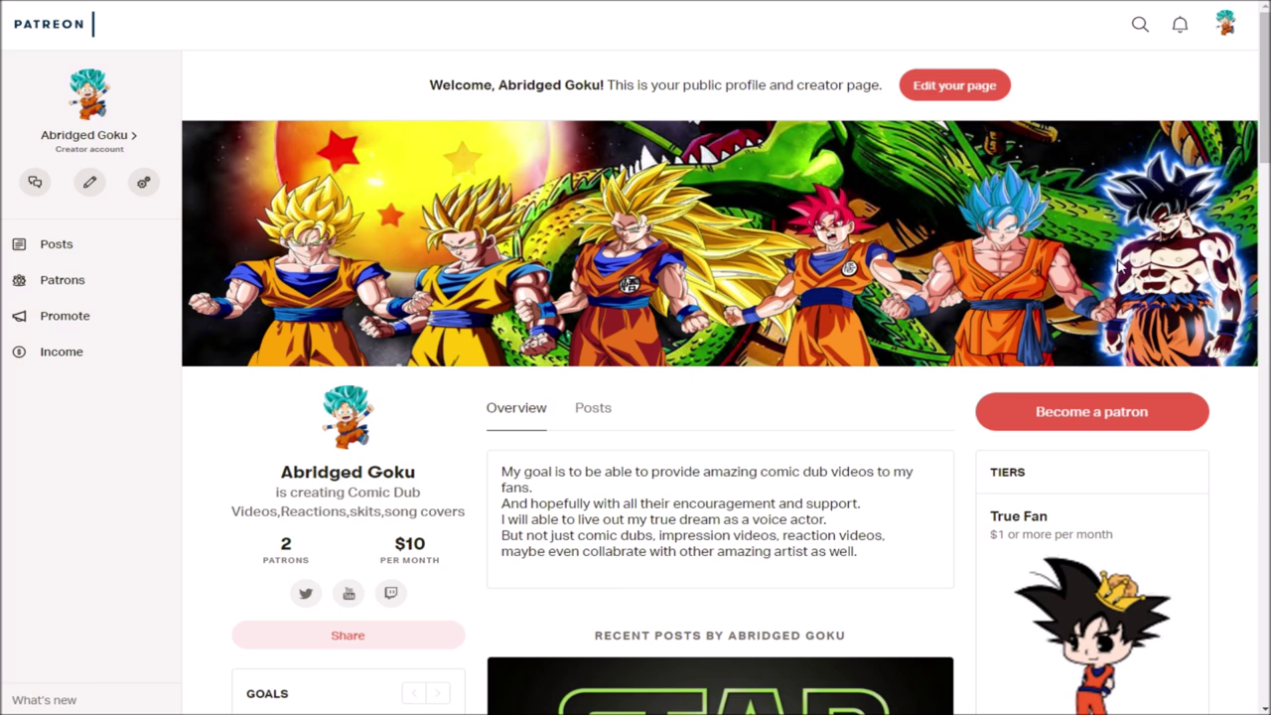
{"action": "scroll", "coordinate": [1142, 408], "scroll_direction": "down", "scroll_amount": 3}
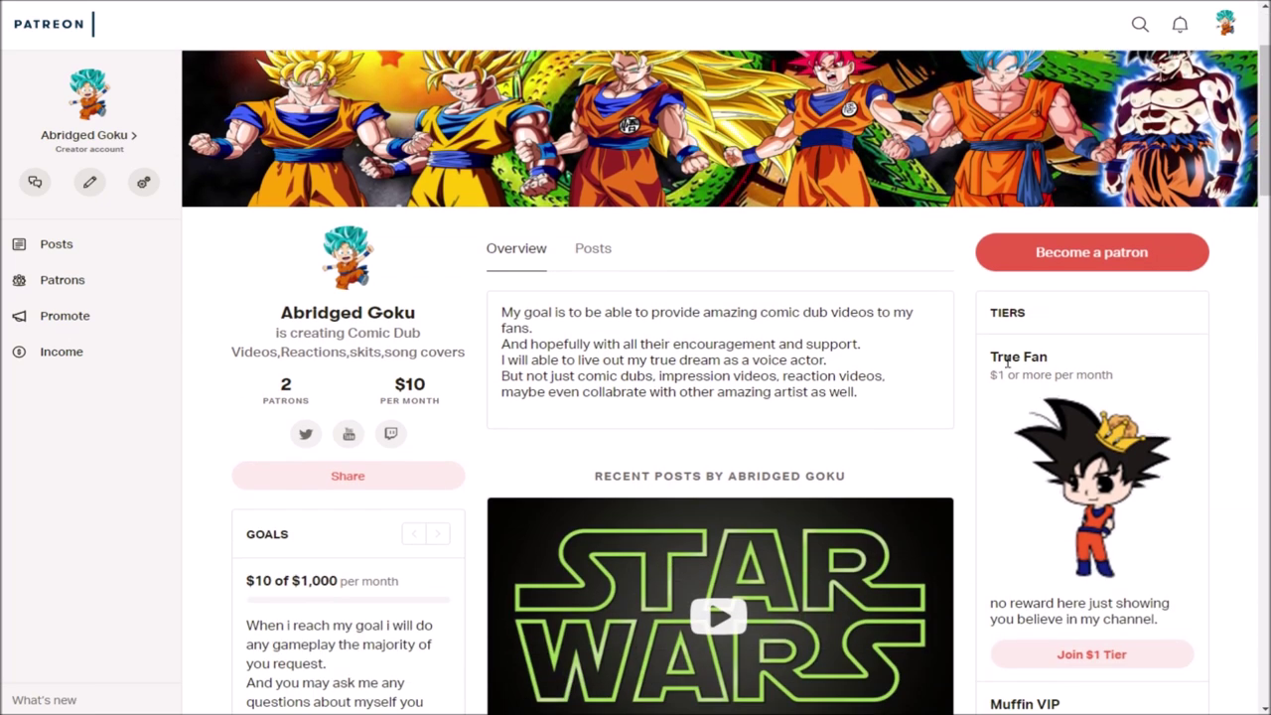
{"action": "scroll", "coordinate": [1023, 417], "scroll_direction": "down", "scroll_amount": 3}
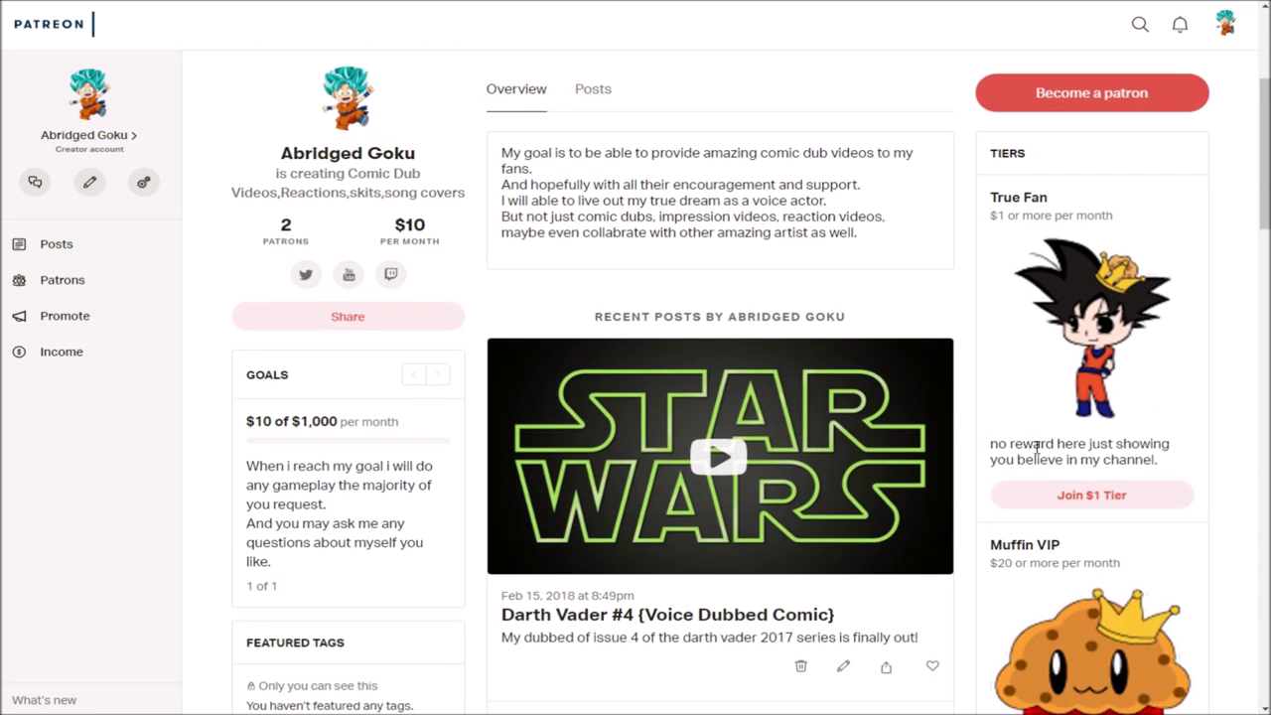
{"action": "scroll", "coordinate": [1077, 348], "scroll_direction": "down", "scroll_amount": 3}
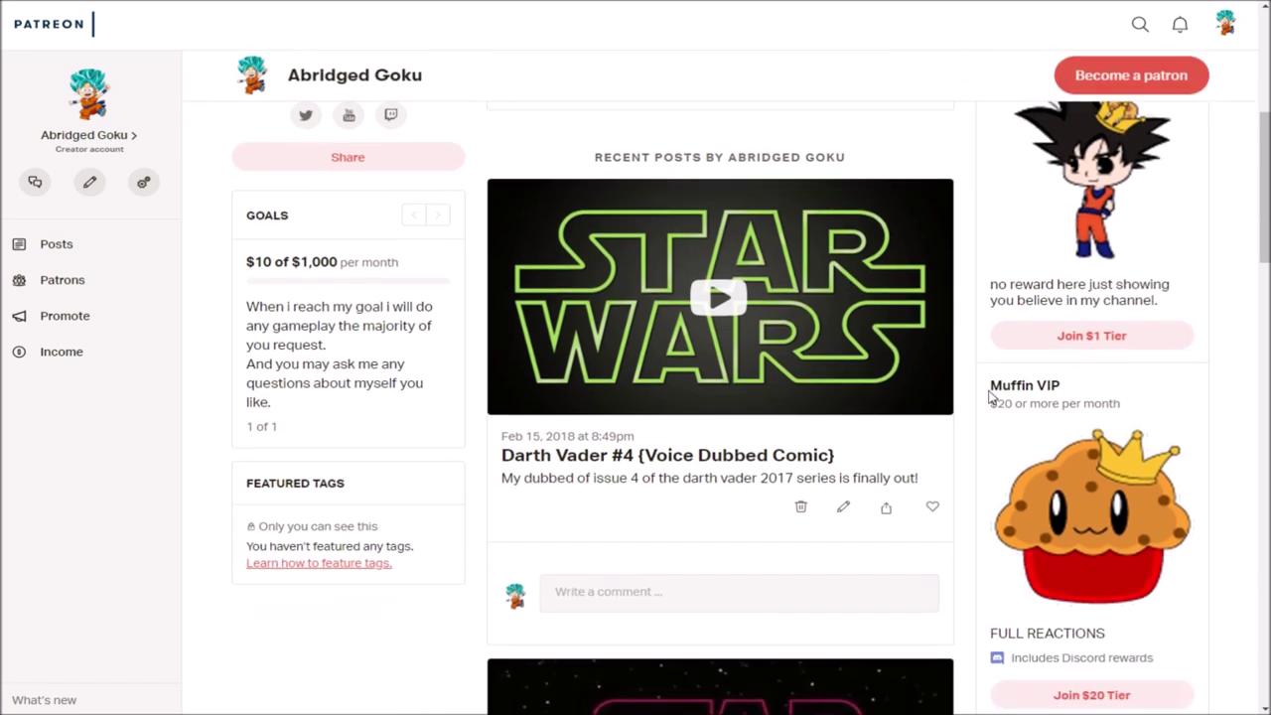
{"action": "scroll", "coordinate": [1033, 386], "scroll_direction": "down", "scroll_amount": 2}
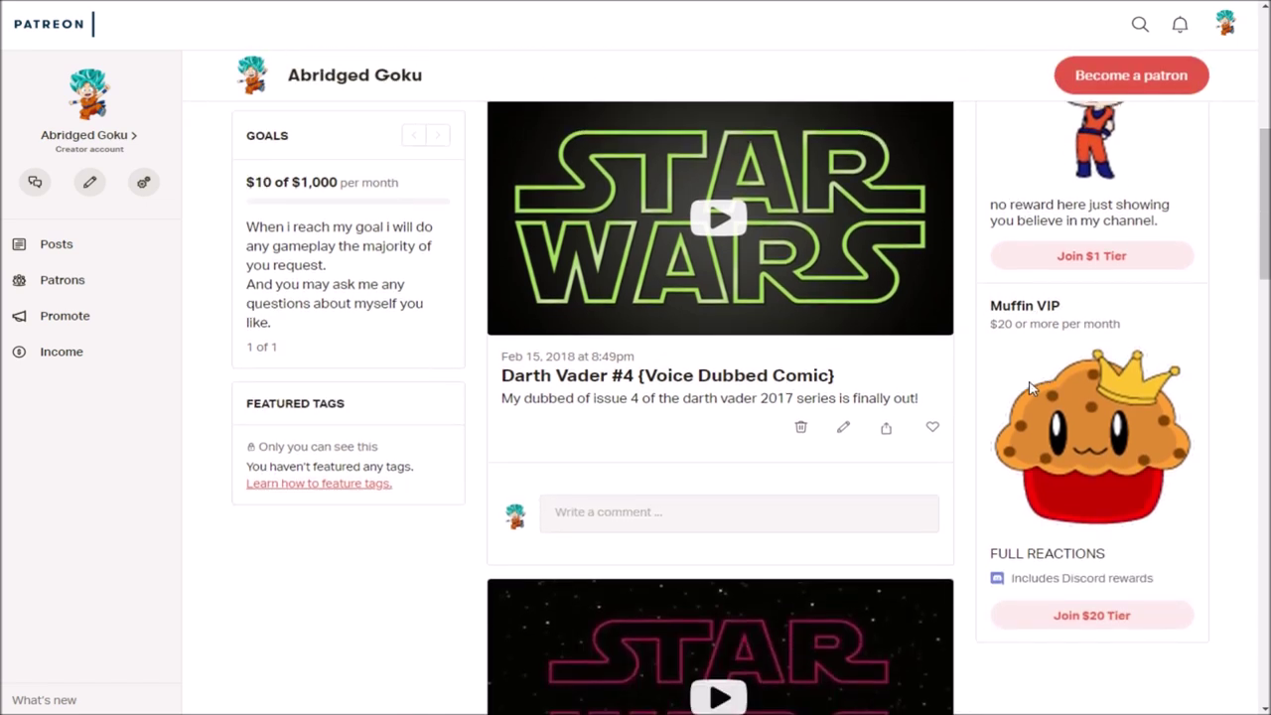